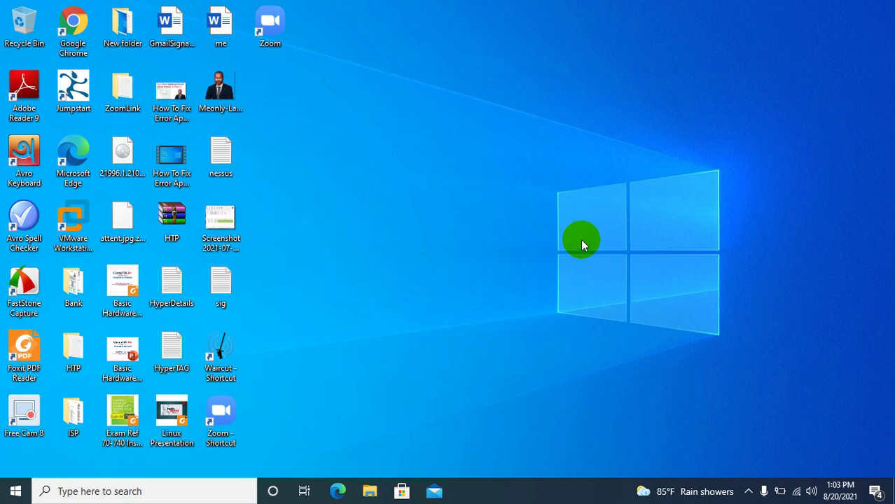
- Search Windows for 'gpedit' and launch the Edit group policy result
click(141, 492)
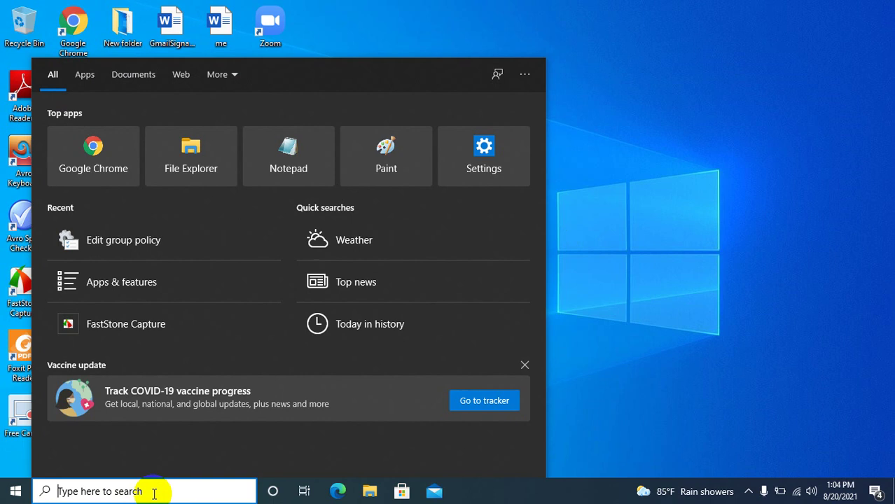
text(gp)
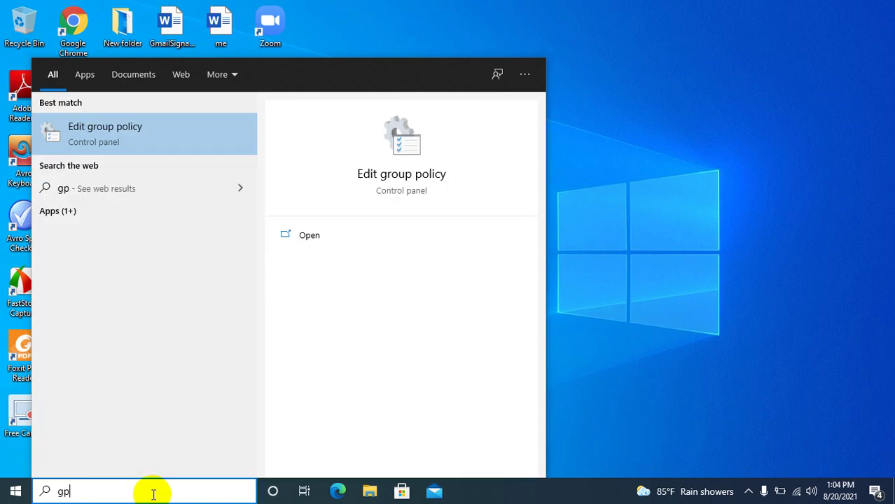
text(edit)
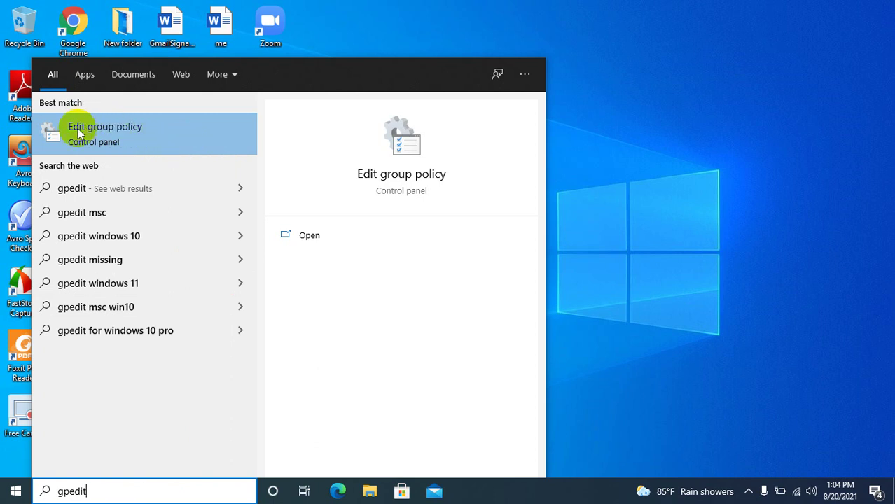
click(162, 128)
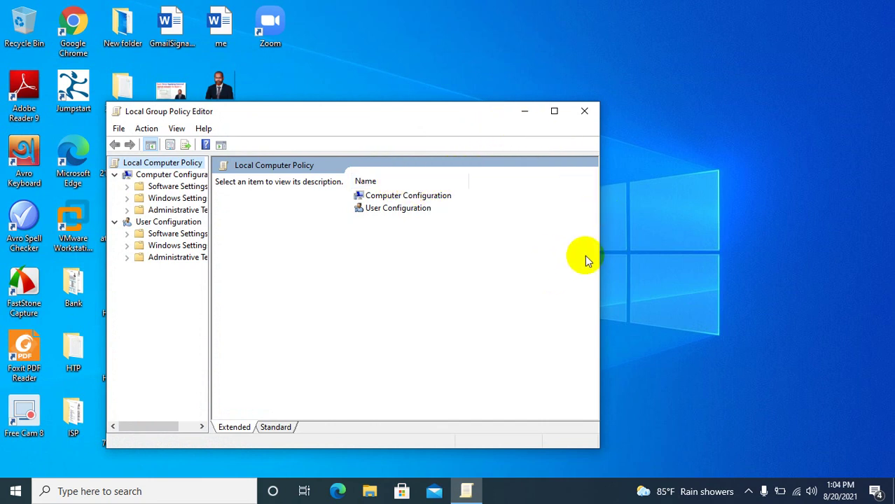
- Enlarge the policy editor window and widen its folder tree pane
drag(600, 258, 712, 252)
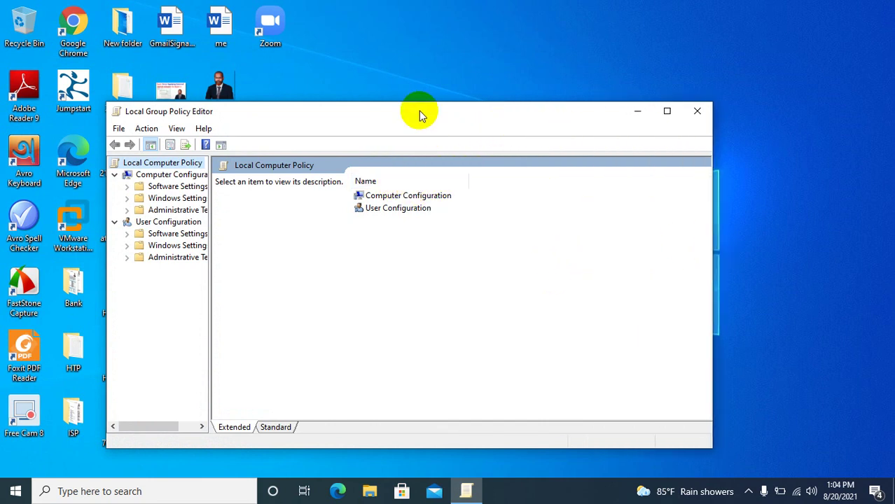
drag(422, 105, 432, 29)
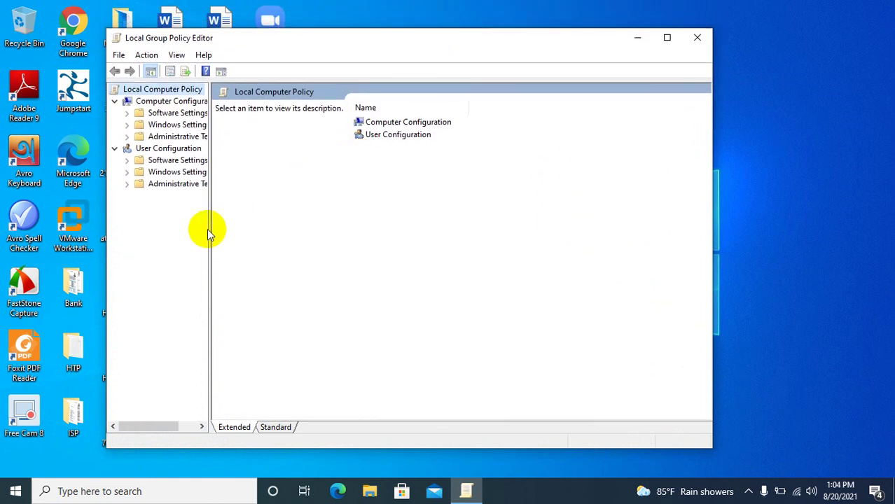
drag(210, 229, 292, 229)
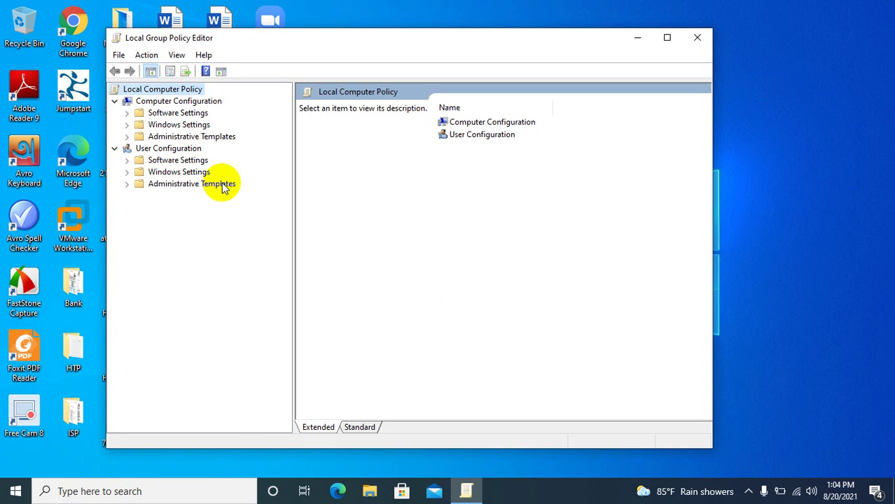
- Go to User Configuration > Administrative Templates > Windows Components > File Explorer and select 'Hide these specified drives in My Computer'
click(127, 185)
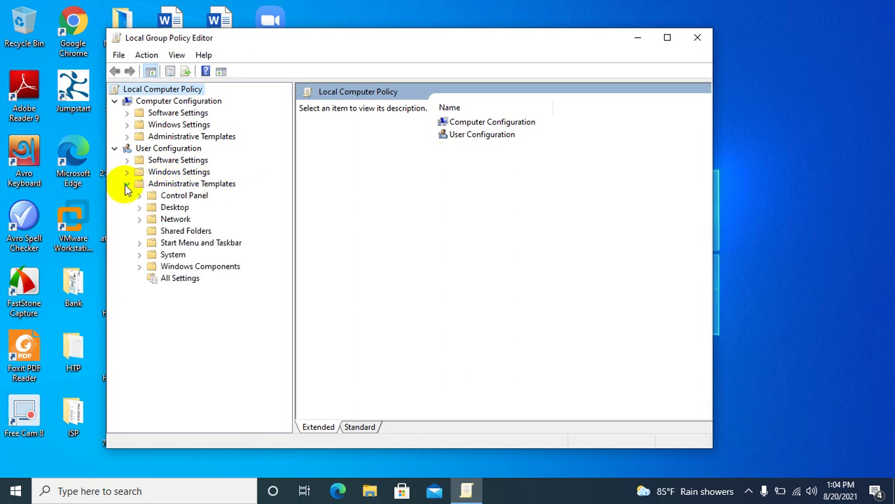
click(199, 267)
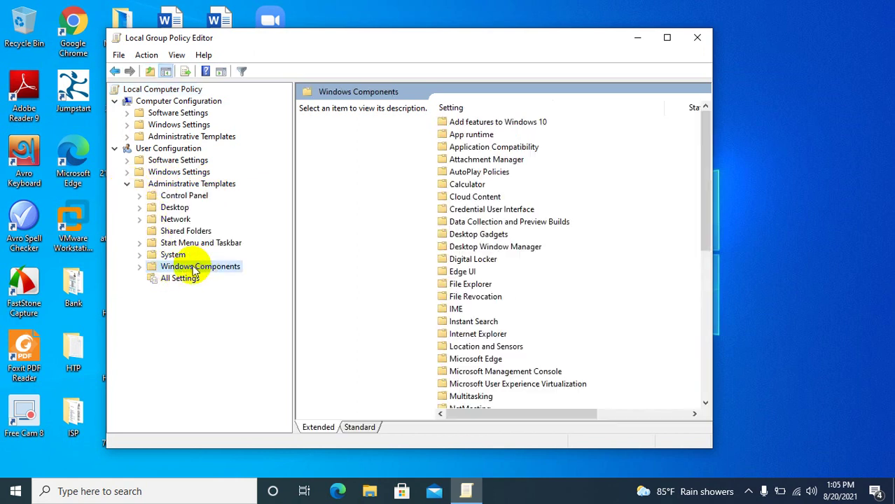
click(140, 268)
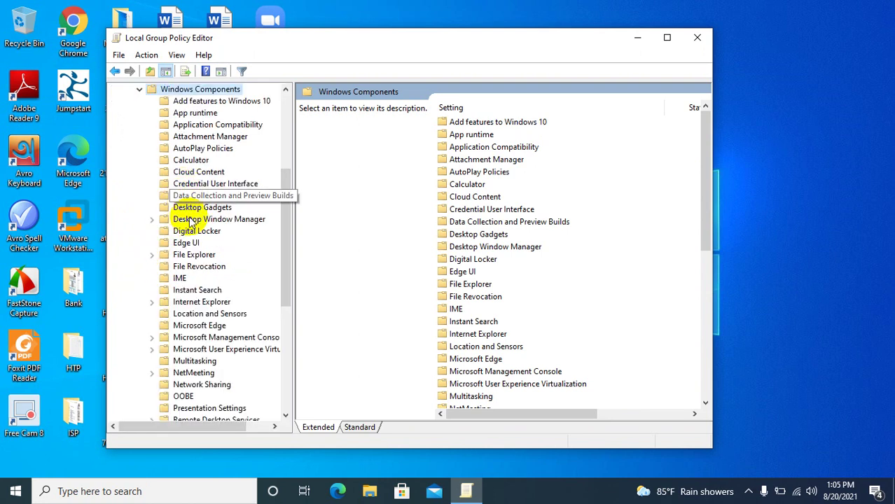
click(198, 258)
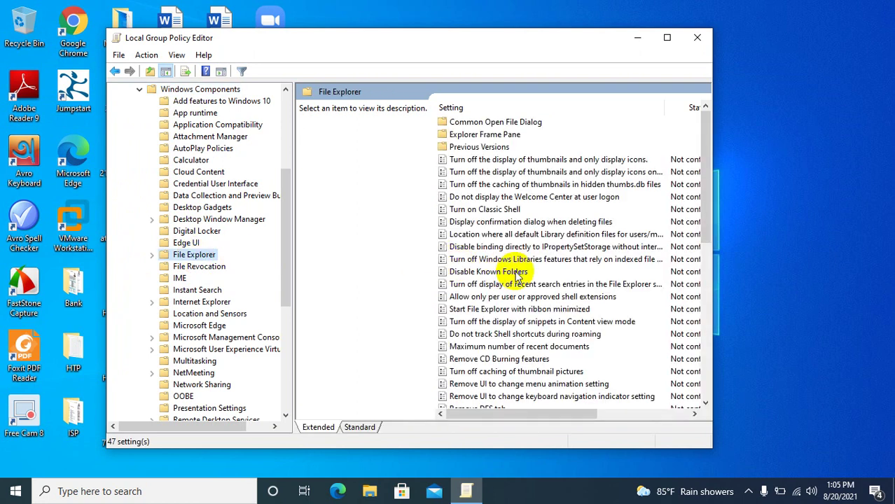
scroll(516, 276, down, 1)
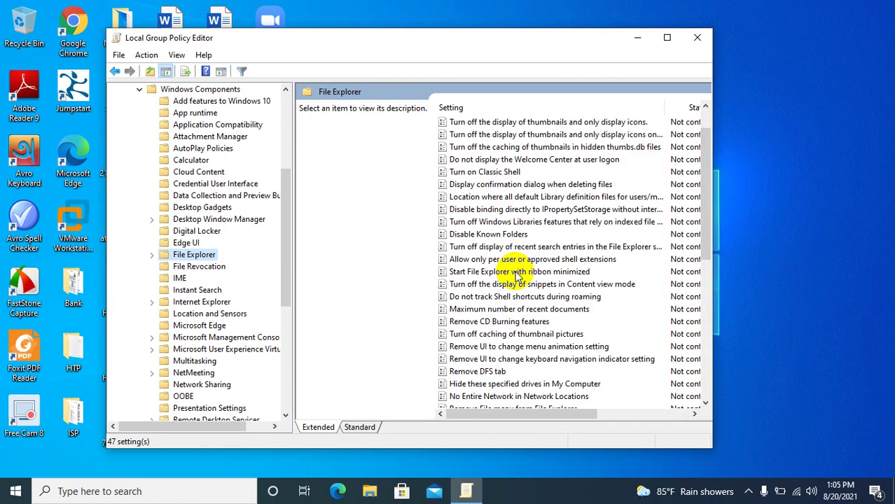
click(498, 385)
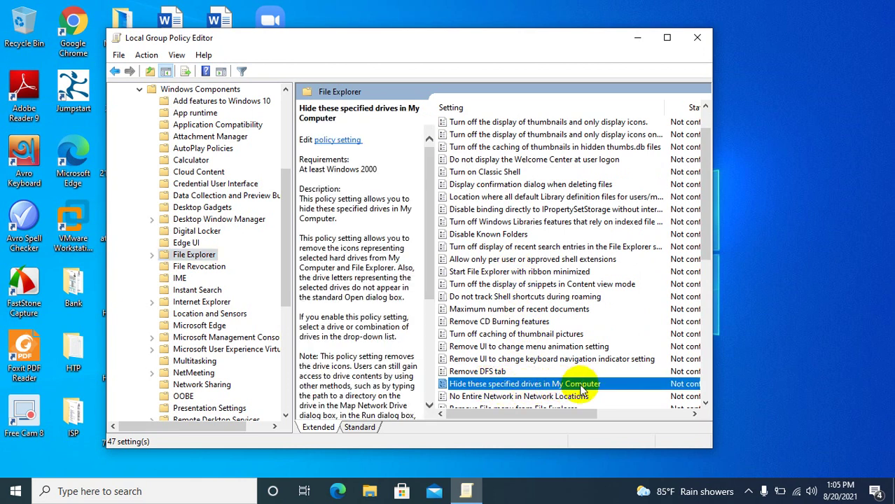
scroll(704, 280, down, 6)
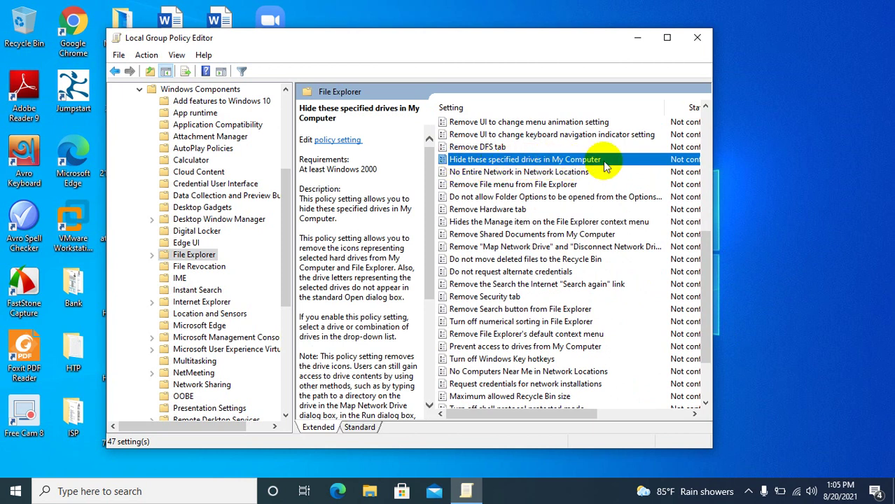
- Enable 'Hide these specified drives in My Computer' with 'Restrict C drive only', then apply and confirm
right_click(553, 163)
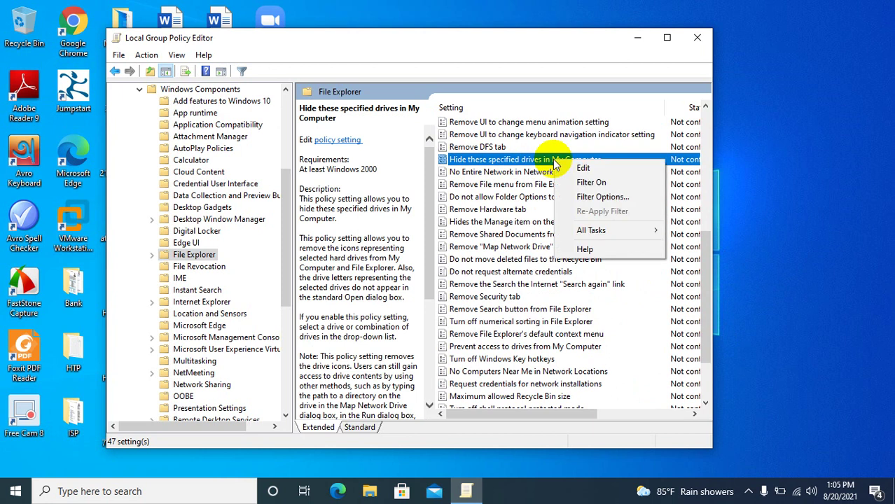
click(581, 170)
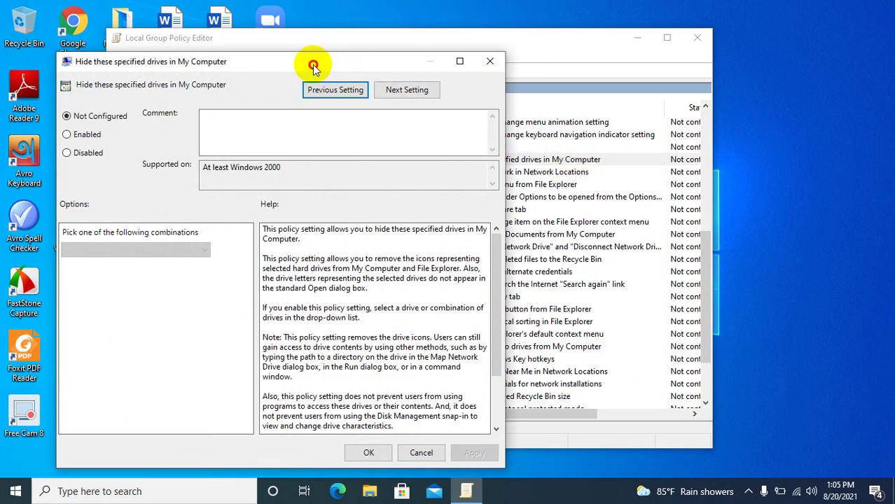
drag(327, 62, 455, 45)
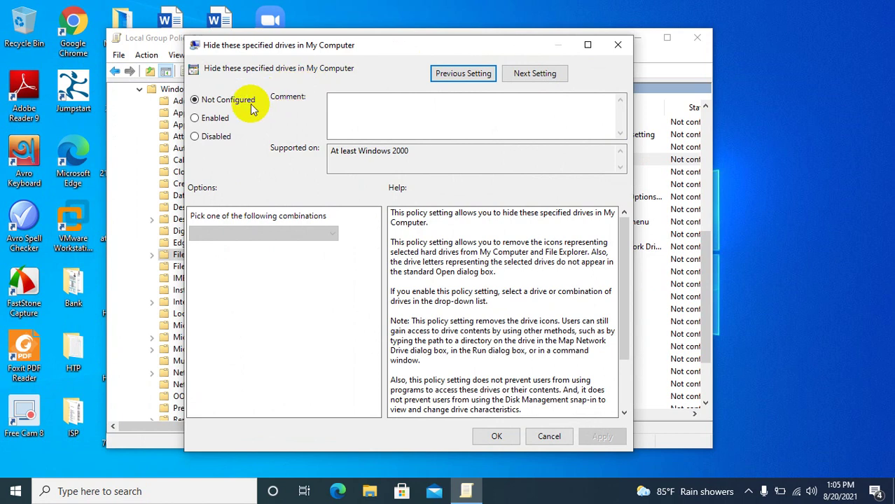
click(197, 119)
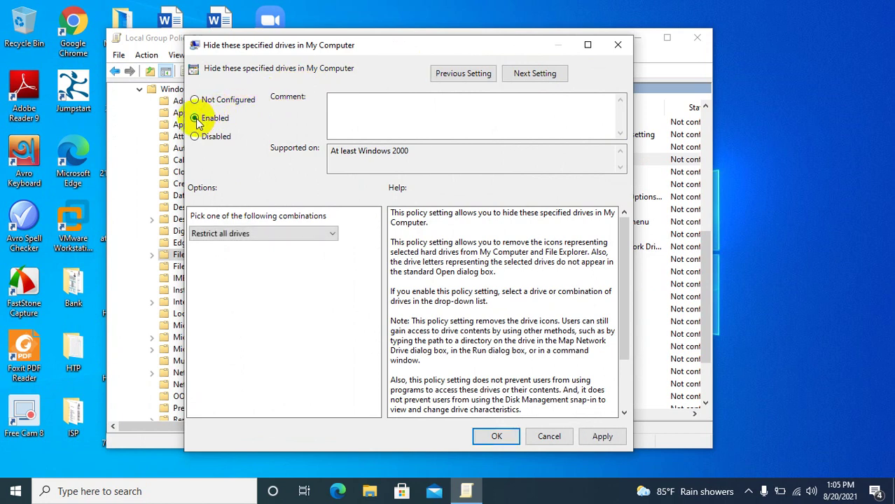
click(201, 235)
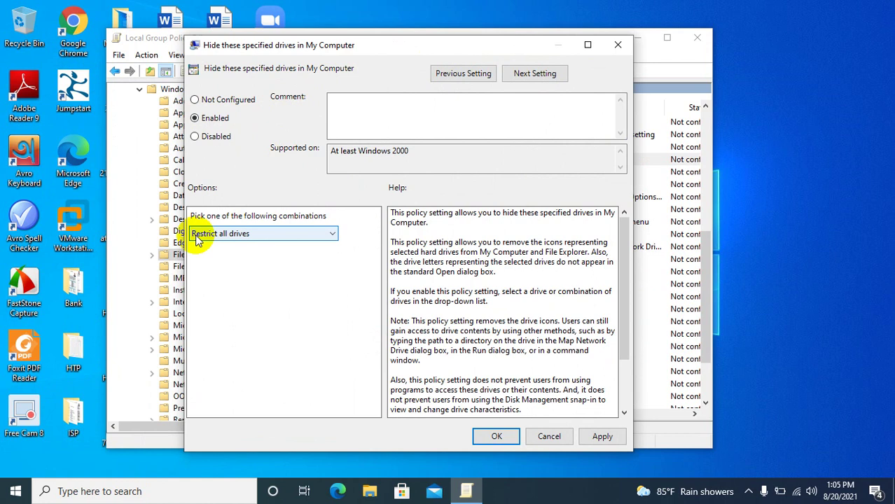
click(269, 236)
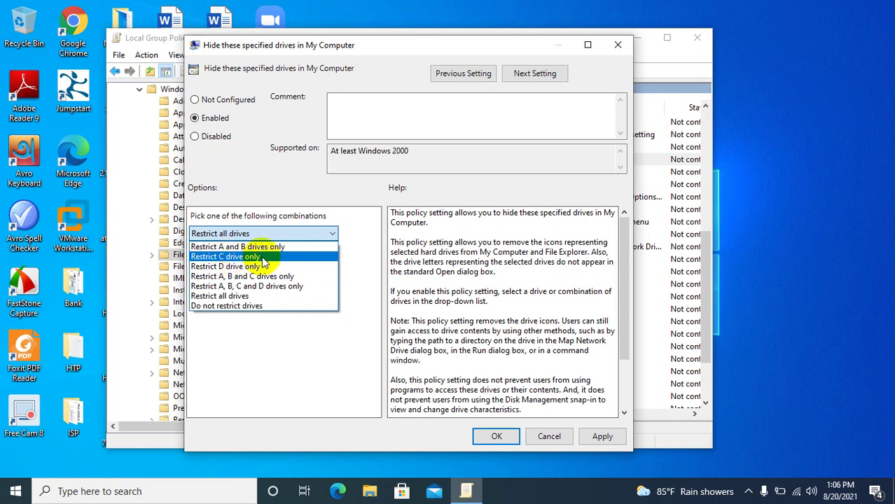
click(231, 256)
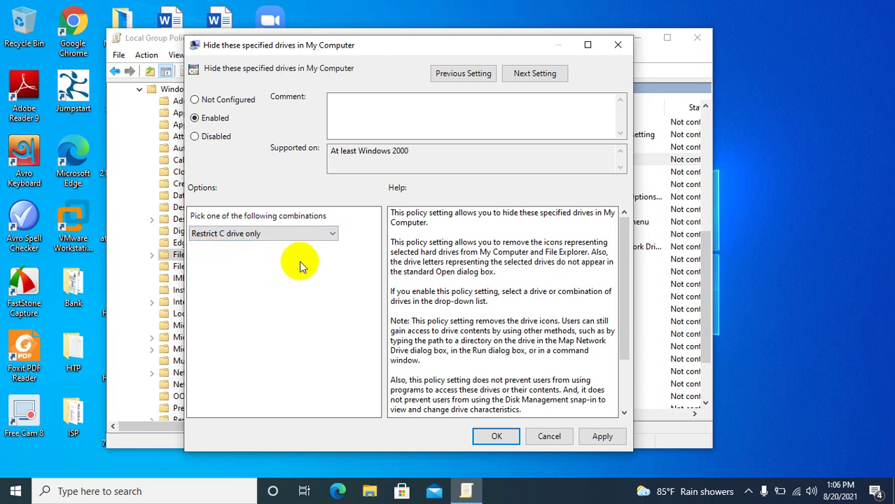
click(602, 436)
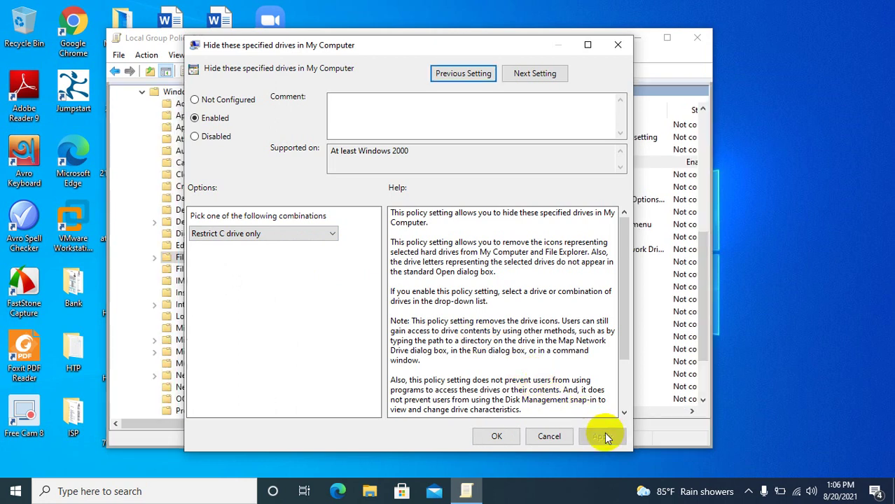
click(495, 435)
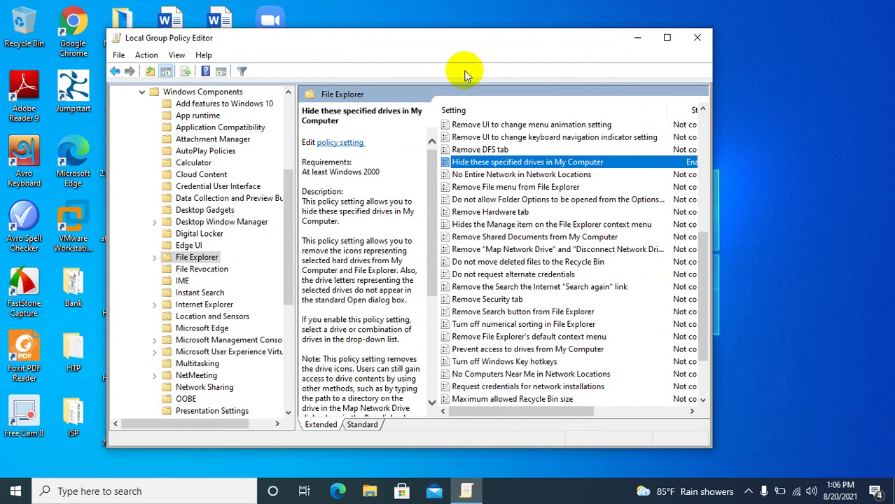
- Close the Group Policy Editor and refresh the desktop
click(696, 37)
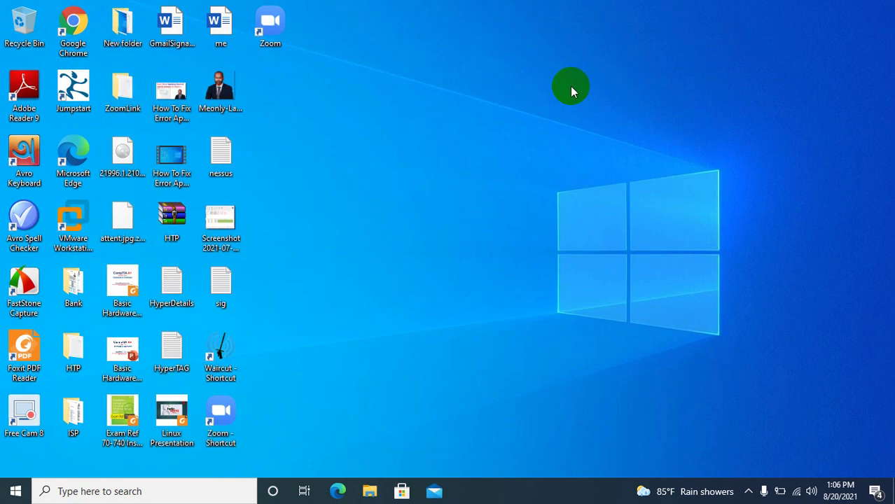
right_click(553, 87)
click(579, 128)
- Open the Start menu's power options, then dismiss them and the Start menu without restarting
click(14, 492)
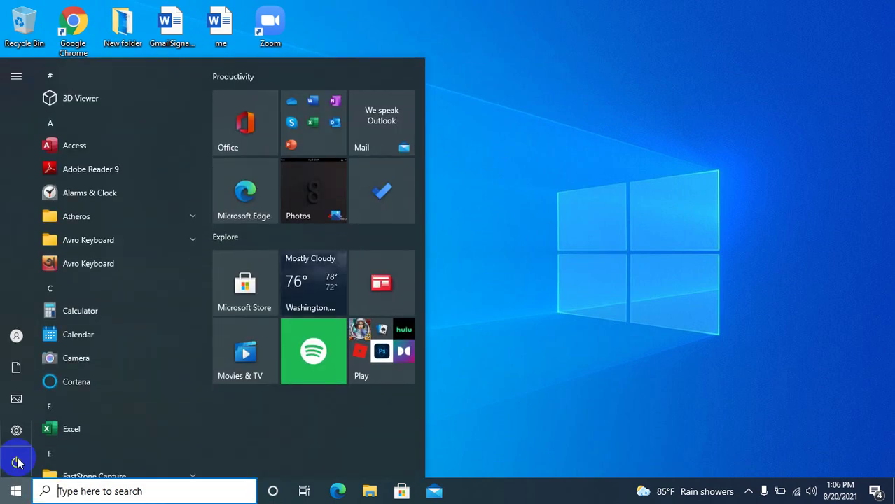
mouse_move(18, 462)
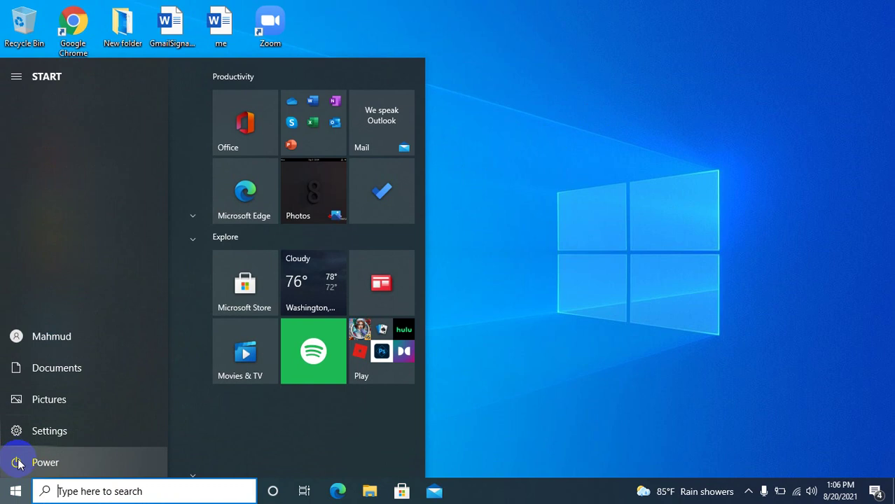
click(19, 462)
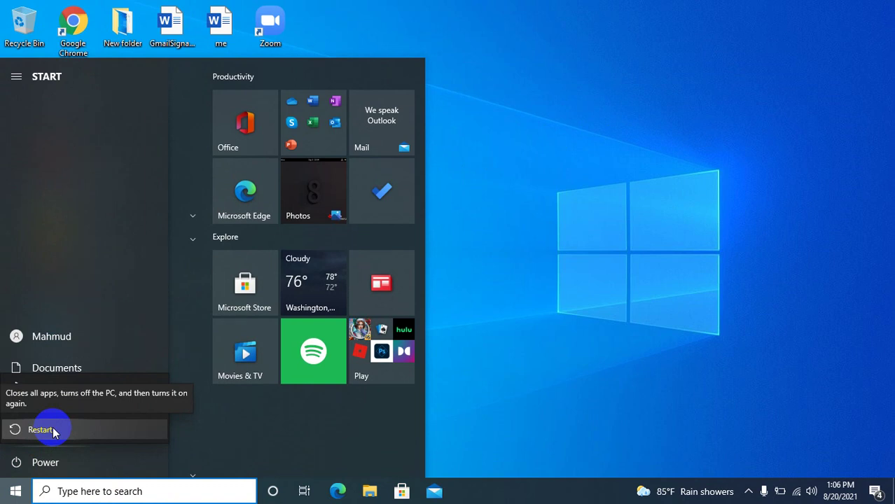
click(526, 302)
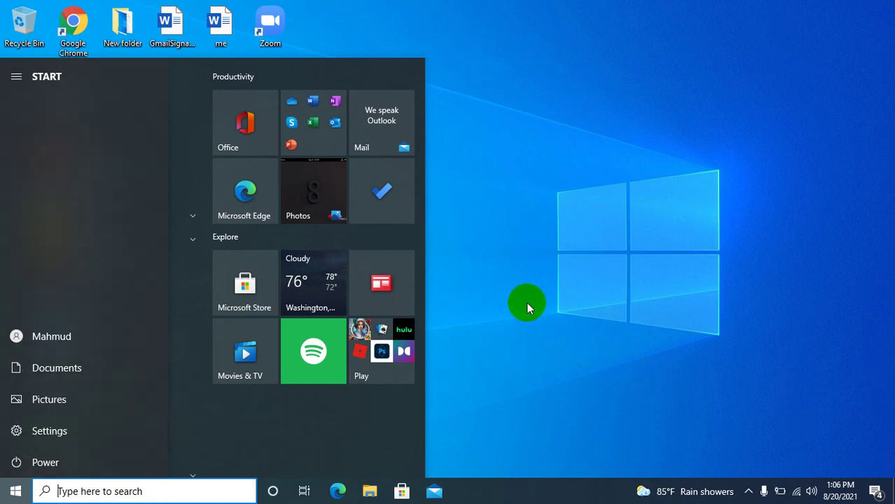
click(539, 259)
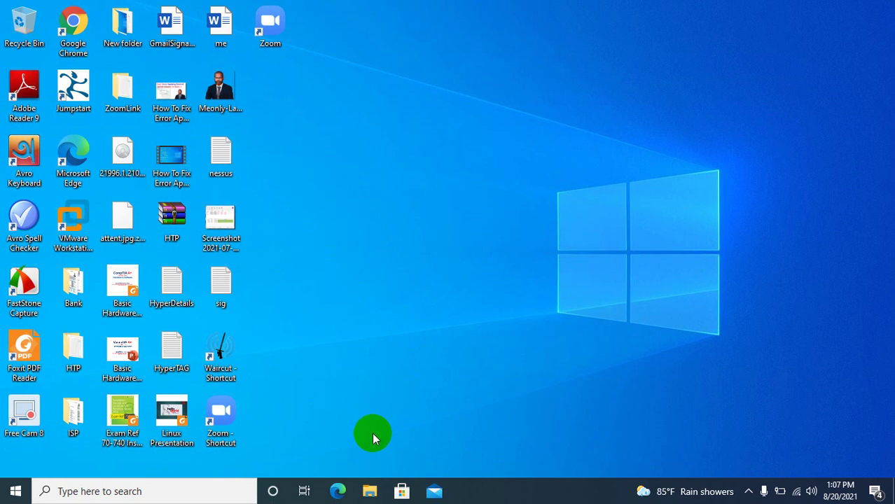
- Open This PC in File Explorer and confirm only drives D:, E: and G: appear
click(371, 492)
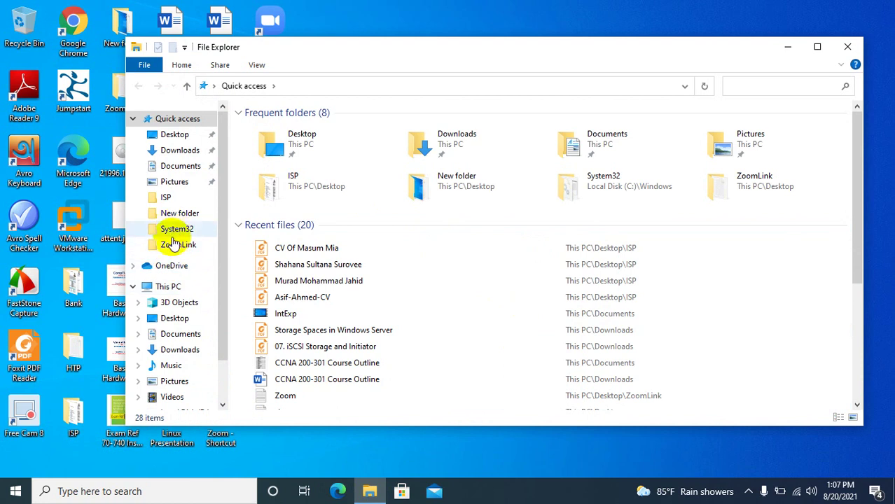
click(172, 287)
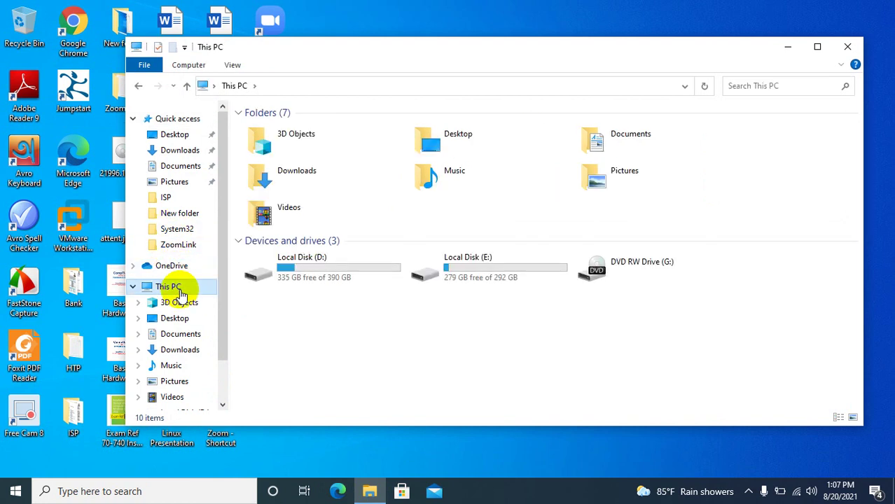
click(313, 266)
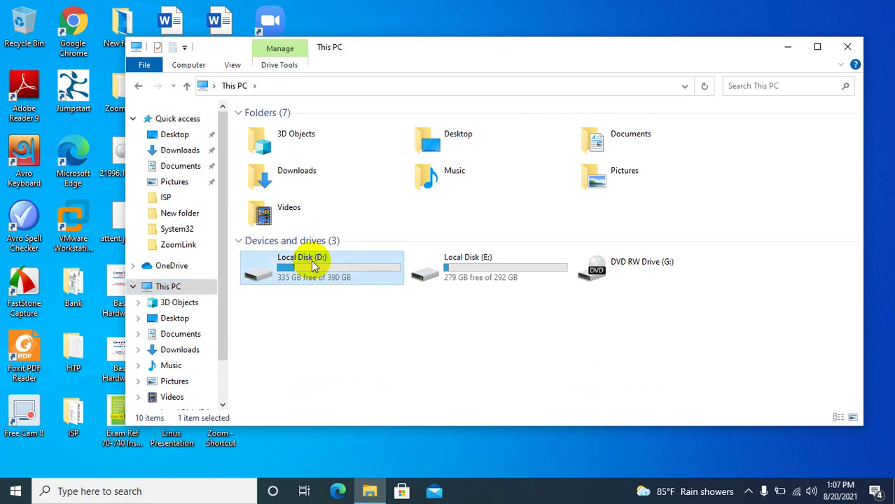
click(473, 266)
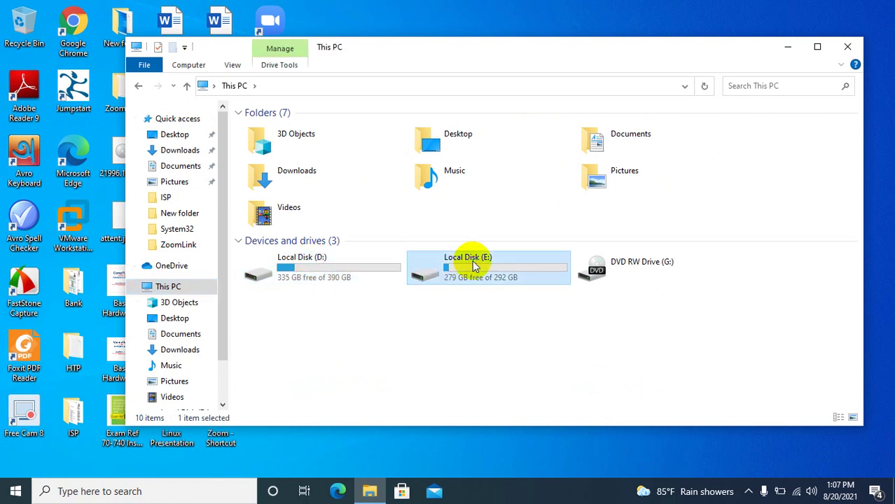
click(649, 266)
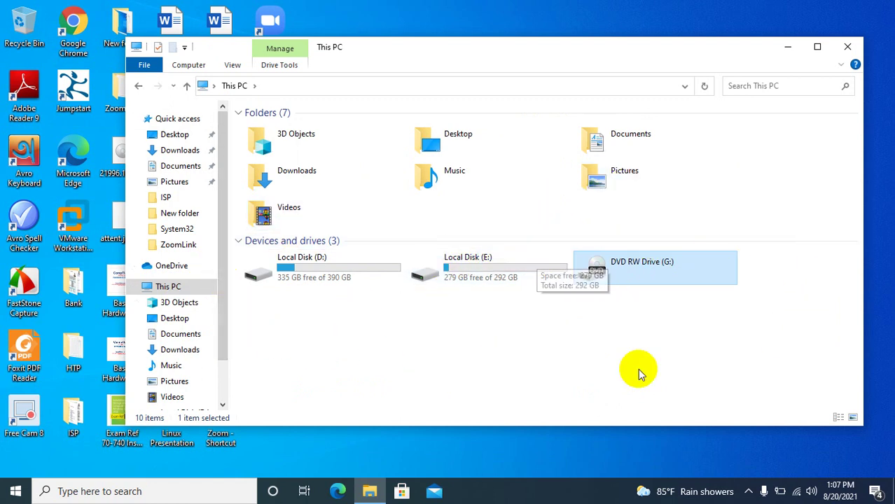
click(555, 343)
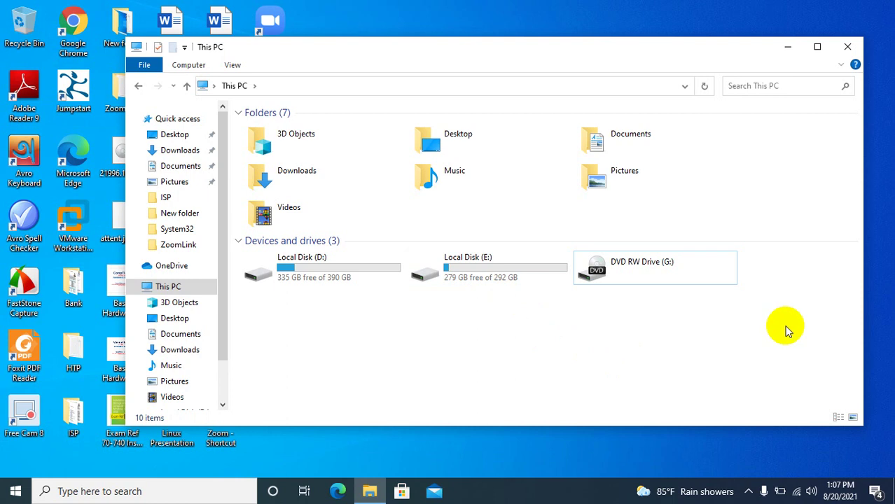
click(849, 47)
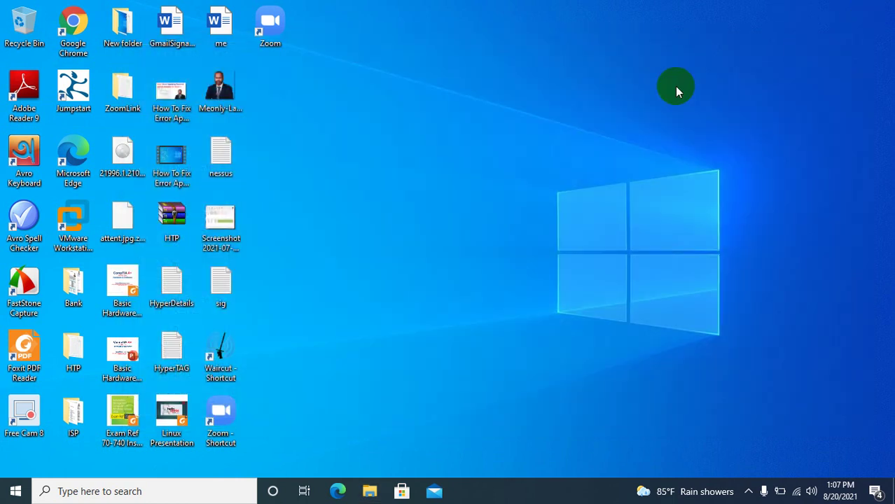